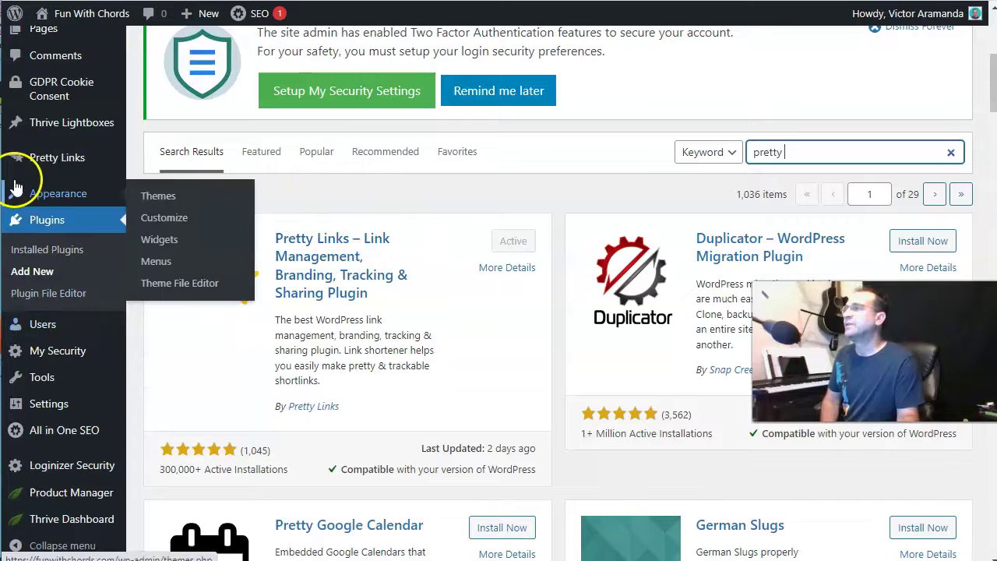
- Open the Pretty Links manager and start a new link titled "Subscribe To Fun With Chords YouTube Channel"
mouse_move(38, 163)
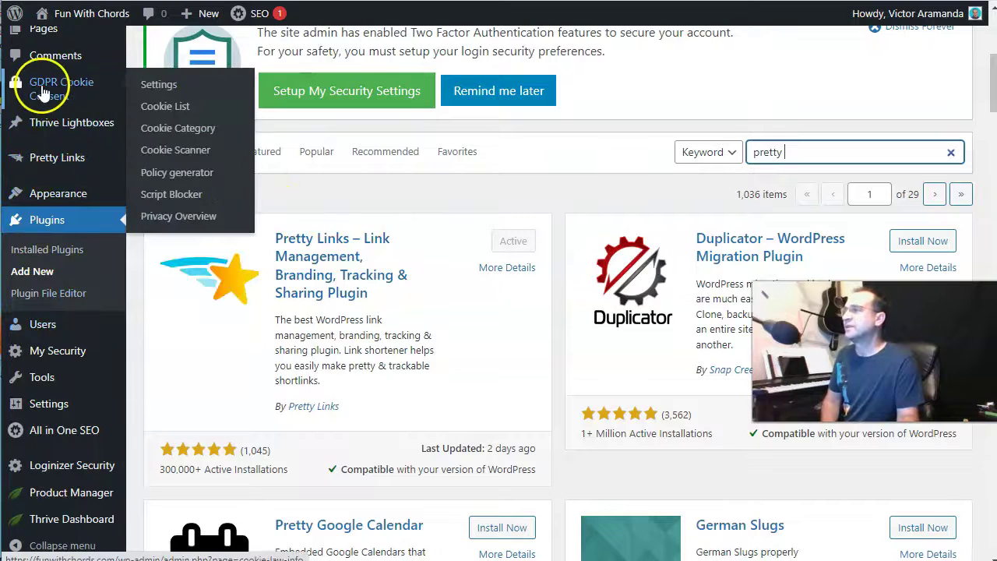
click(43, 169)
scroll(350, 296, down, 5)
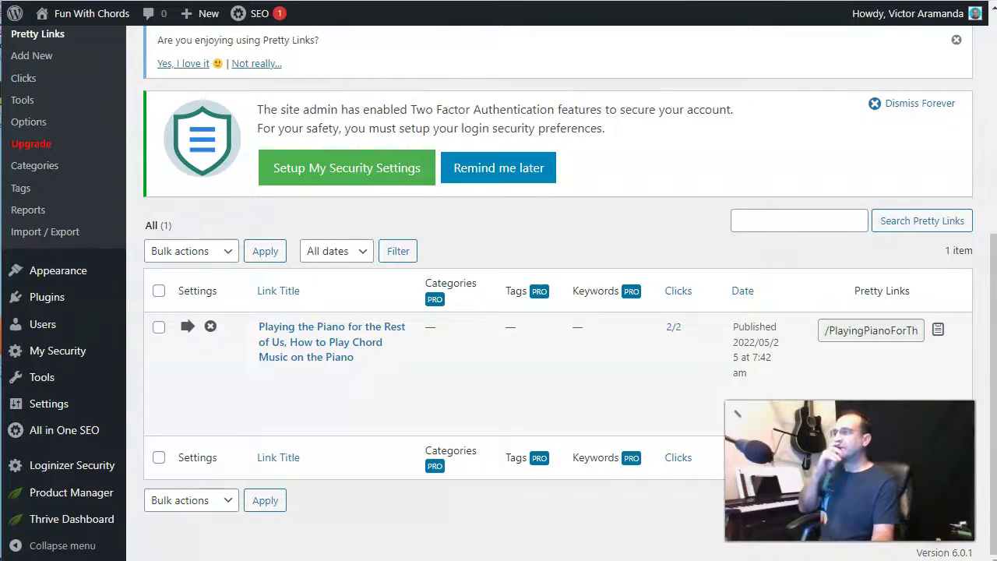
scroll(396, 260, up, 3)
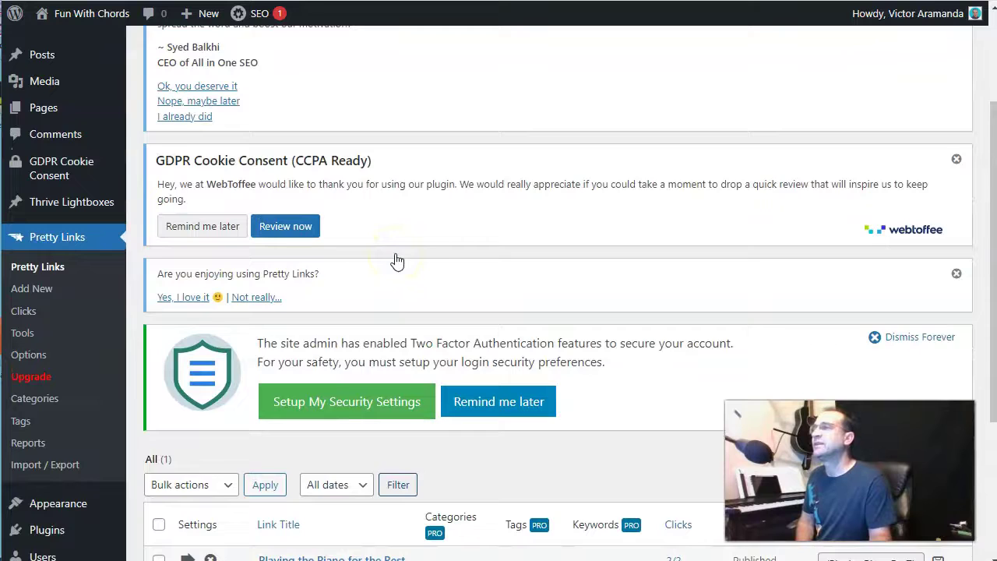
scroll(396, 260, up, 3)
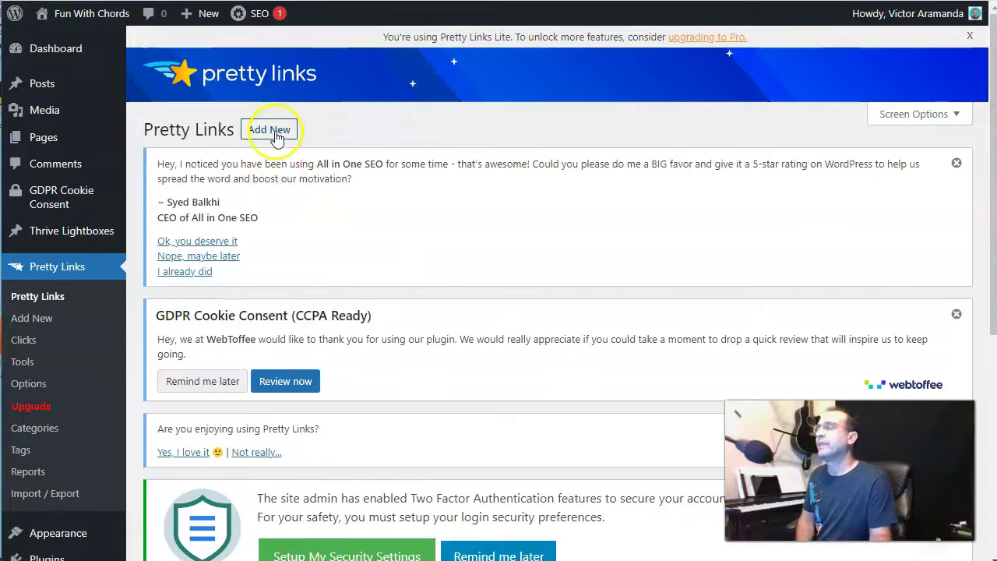
click(273, 130)
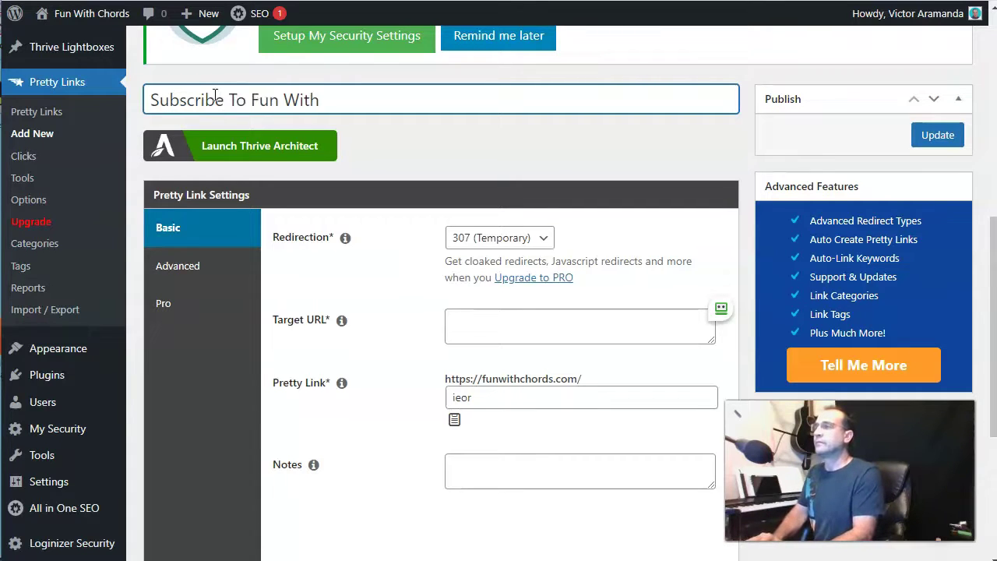
- Set the new link's redirection type to 301 (Permanent)
click(527, 328)
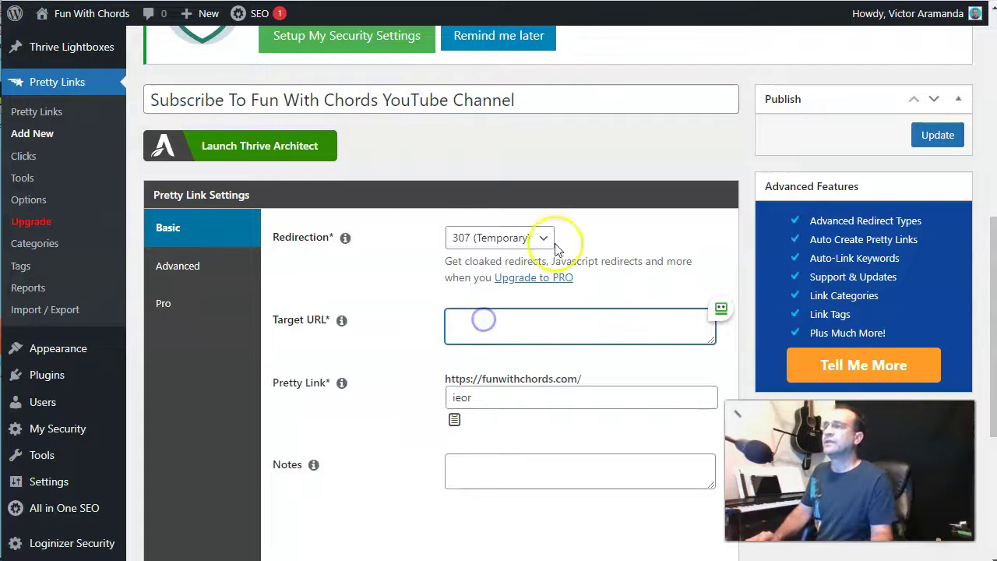
click(541, 238)
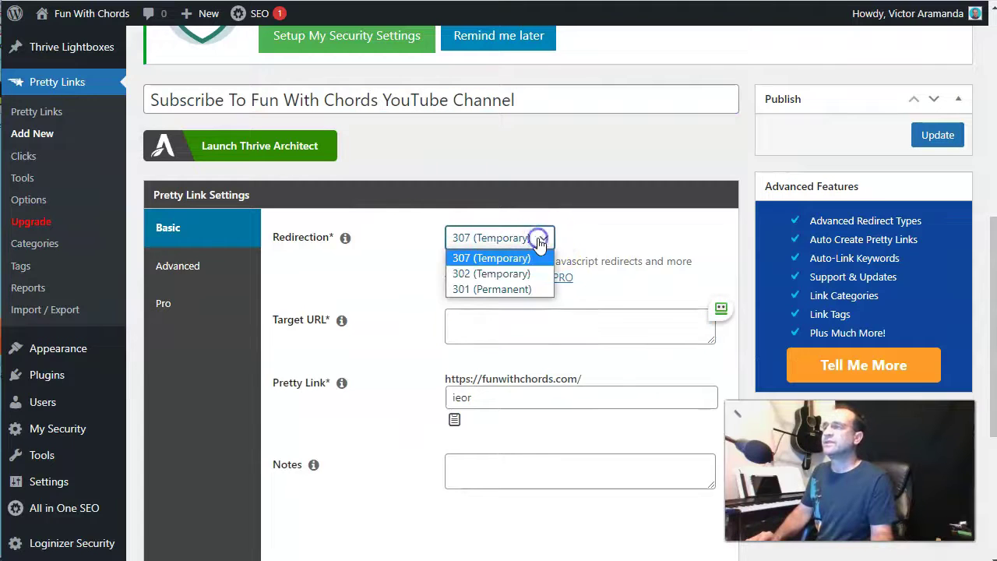
click(511, 289)
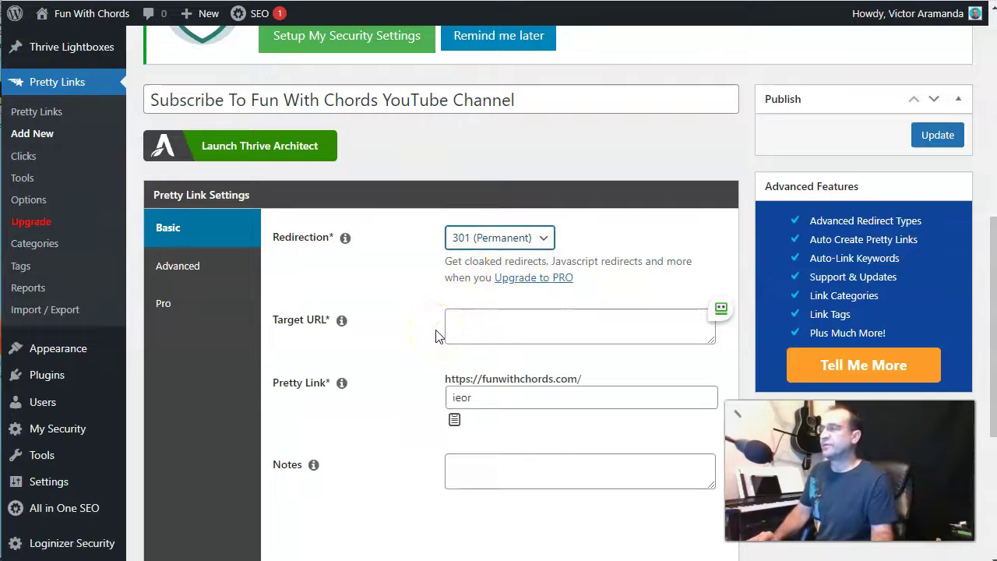
click(489, 323)
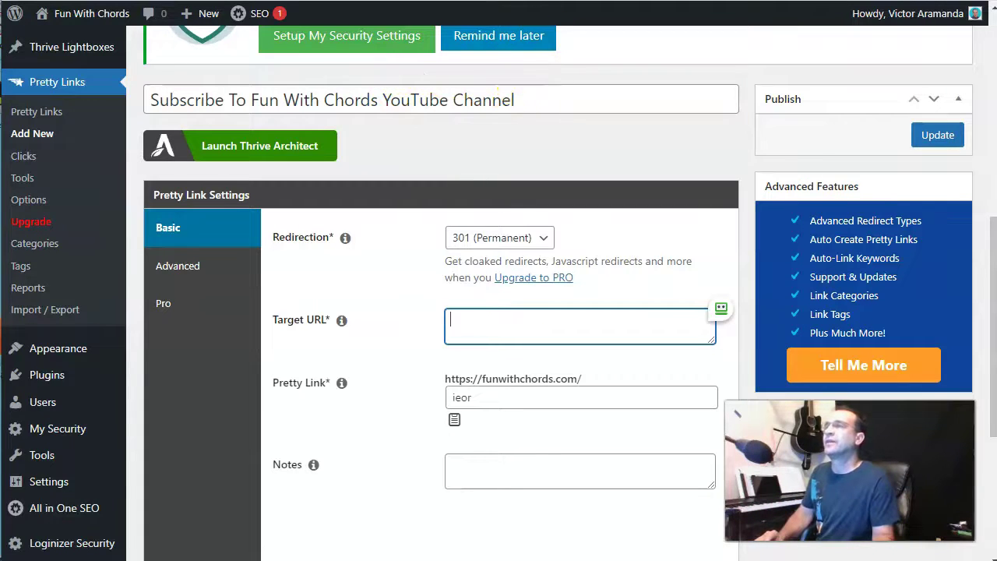
key(ctrl+t)
click(937, 25)
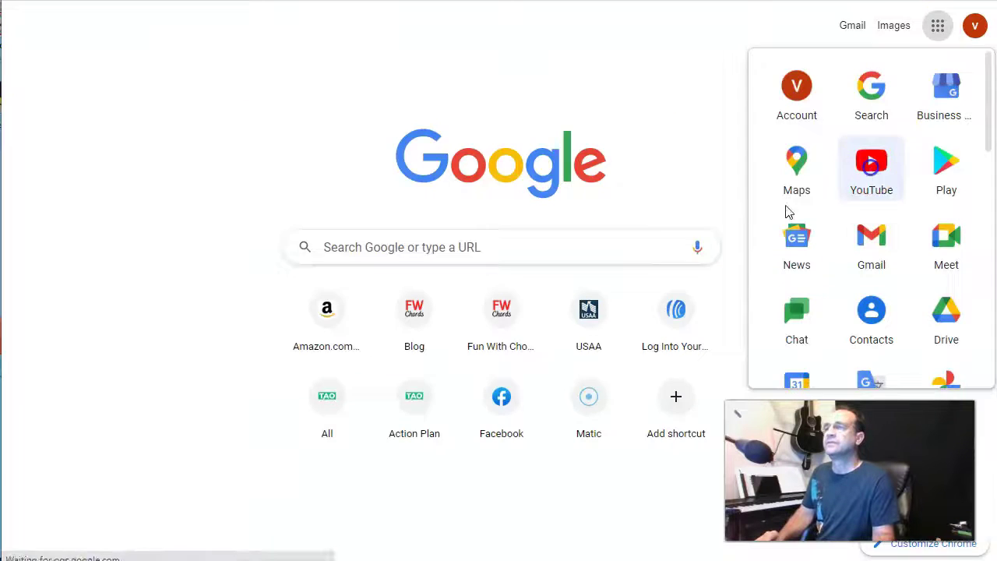
click(870, 160)
click(951, 22)
click(786, 102)
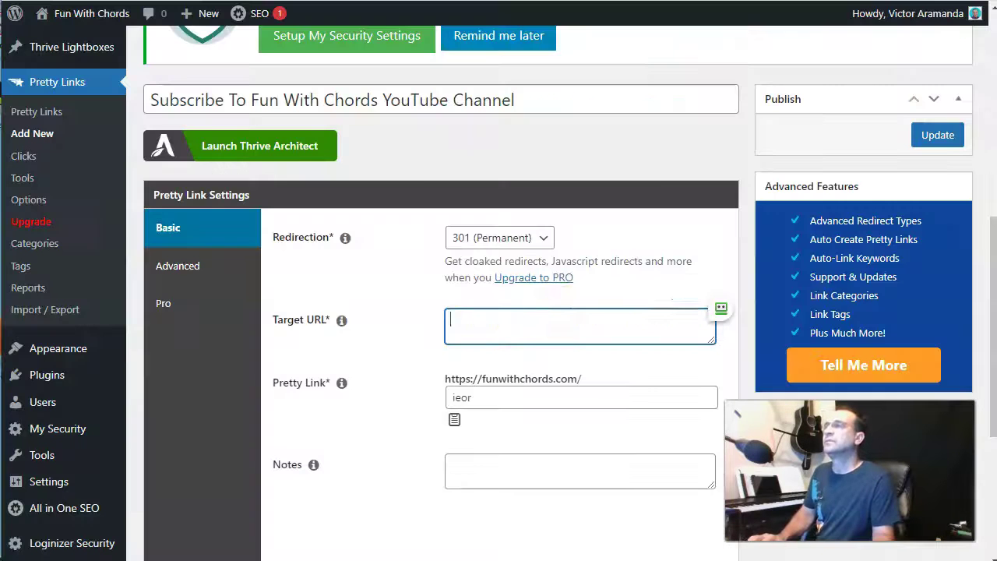
text(https://www.youtube.com/channel/UC3_83945x3V7H0To-xSo9vQ)
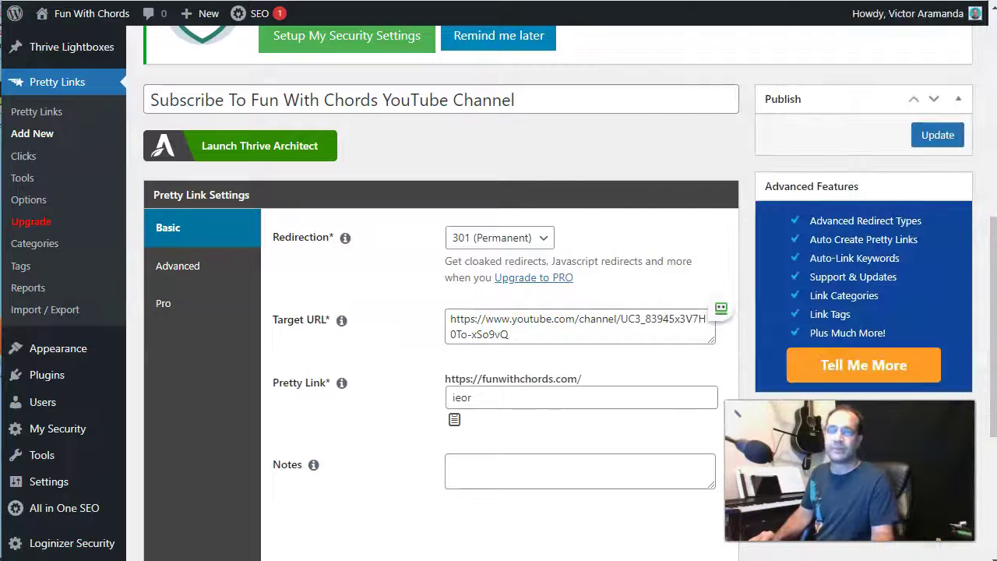
click(523, 335)
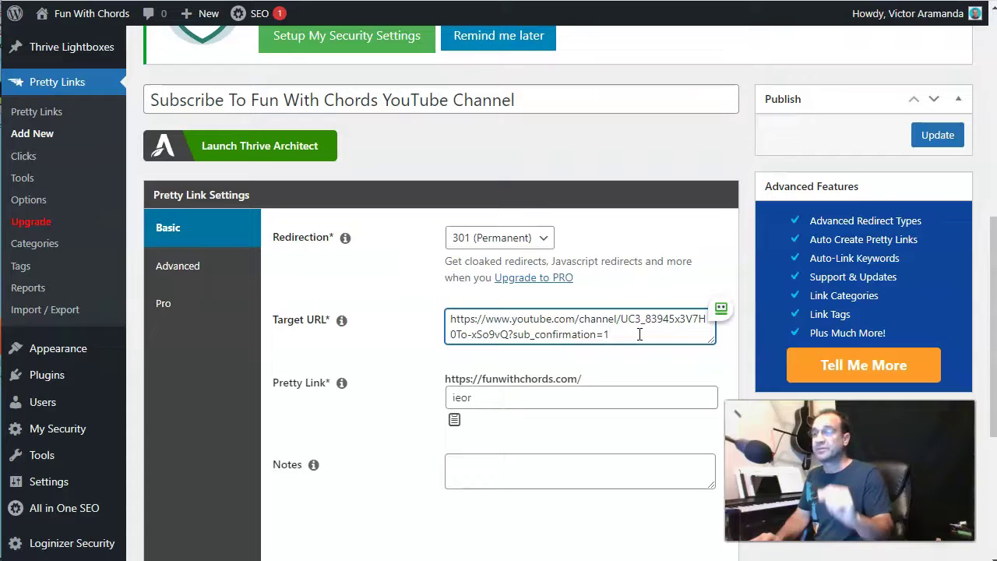
- Set the pretty link slug to SubscribeHere and read the help text for the Notes field
key(Tab)
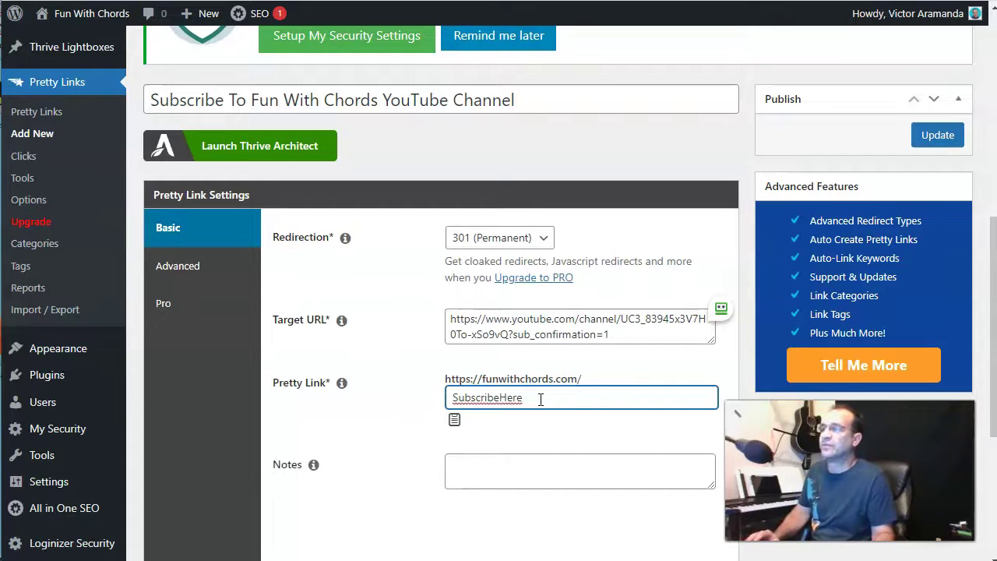
click(503, 469)
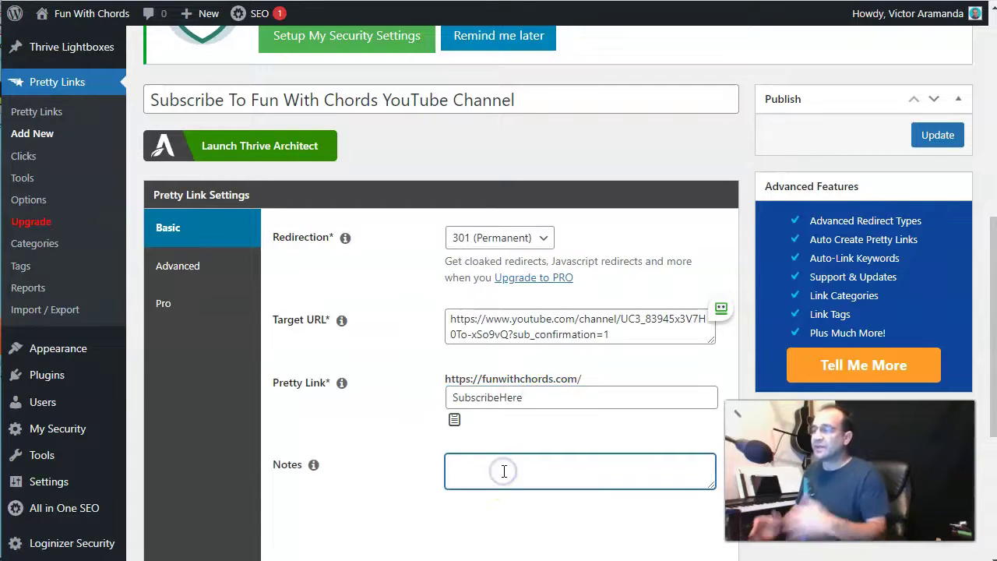
click(314, 465)
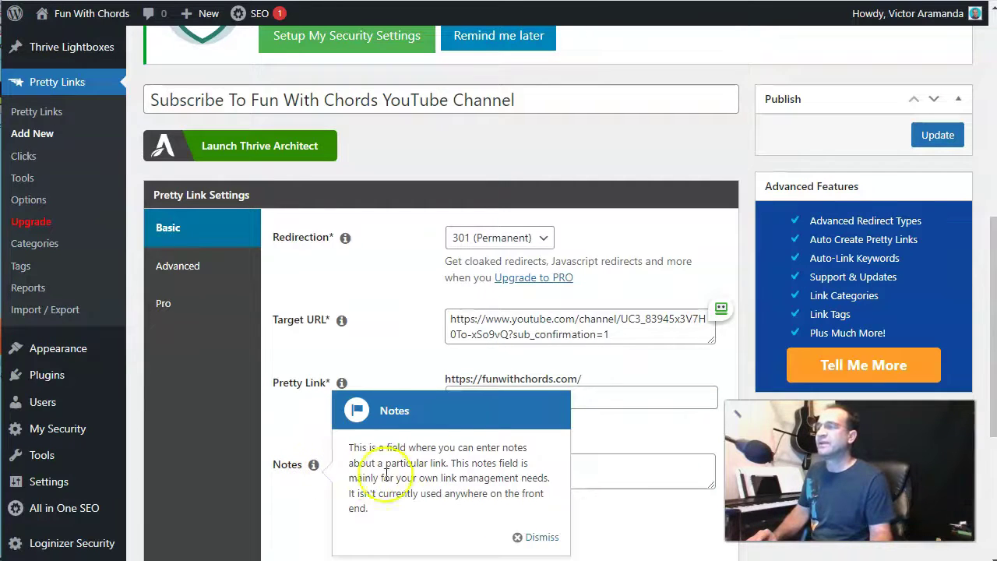
click(651, 474)
click(635, 436)
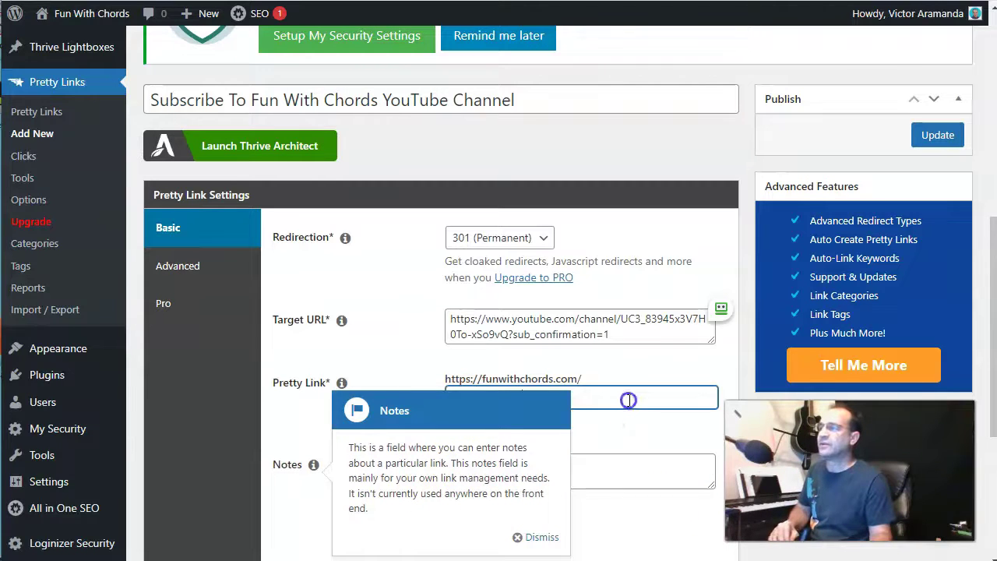
click(535, 537)
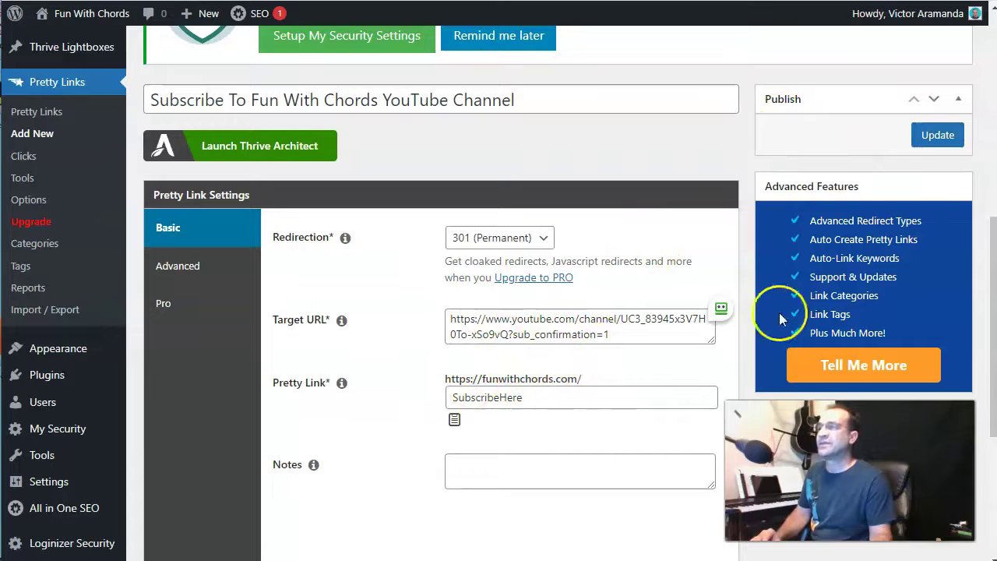
- Publish the new link and copy the /SubscribeHere address from the Pretty Links list to the clipboard
click(939, 136)
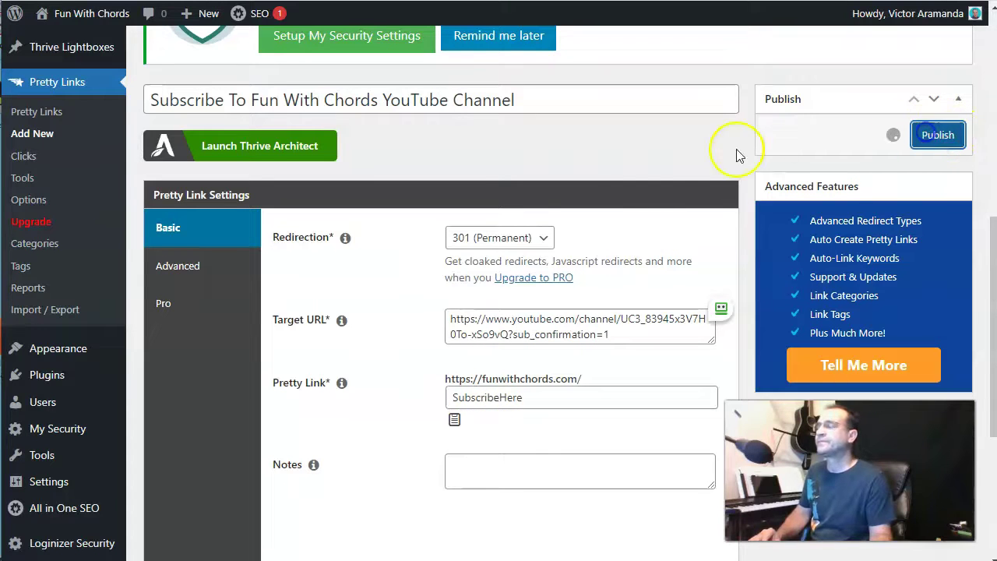
scroll(541, 346, down, 2)
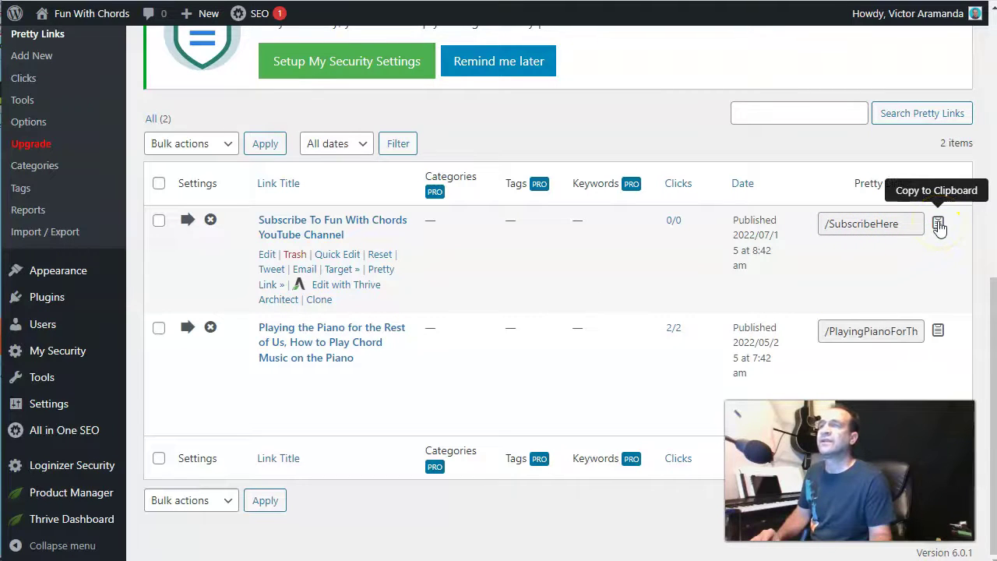
click(939, 225)
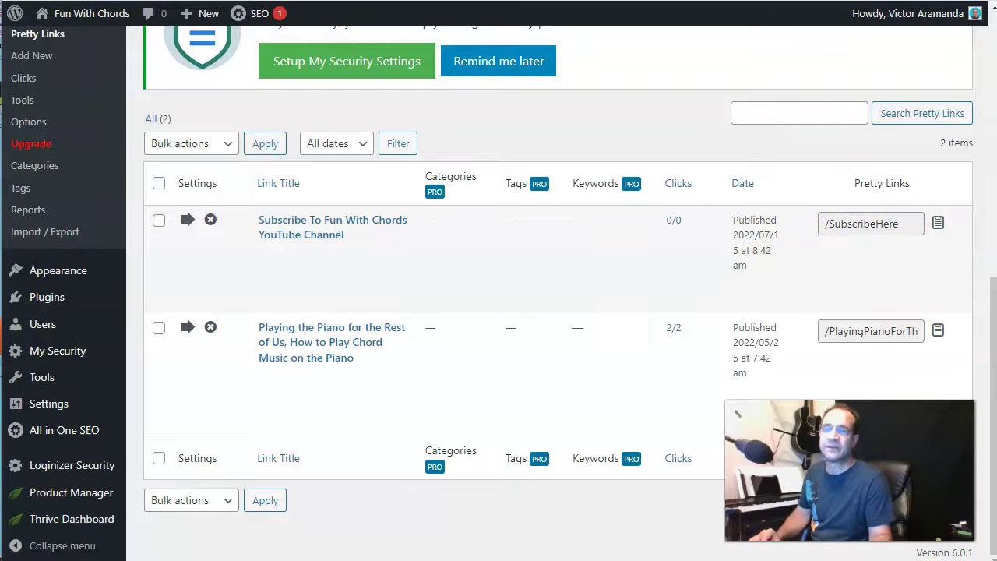
- Switch to Notepad++ and paste the copied link on a new line below the existing YouTube URLs
drag(996, 46, 658, 34)
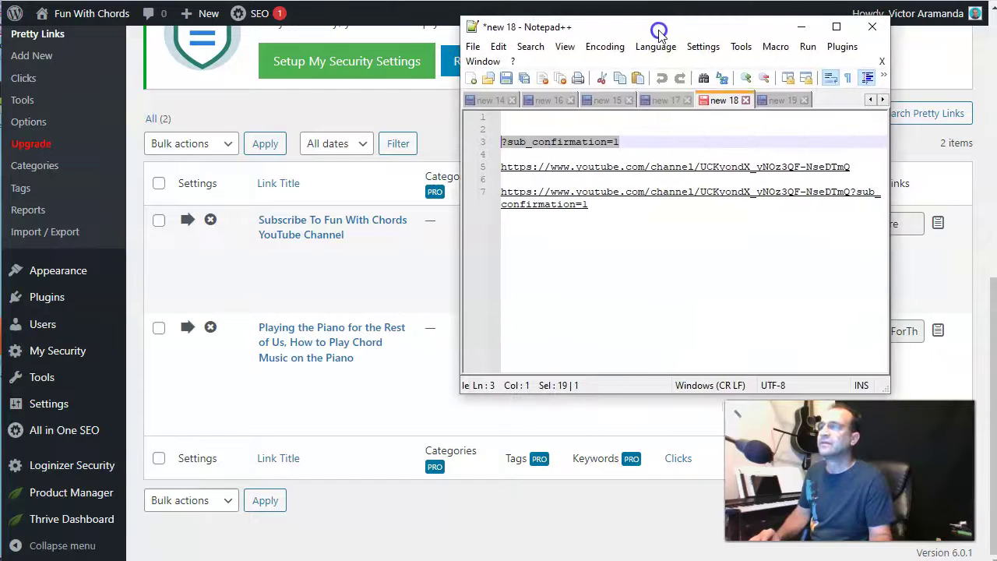
click(609, 251)
key(Return)
key(Return)
key(Return)
key(ctrl+v)
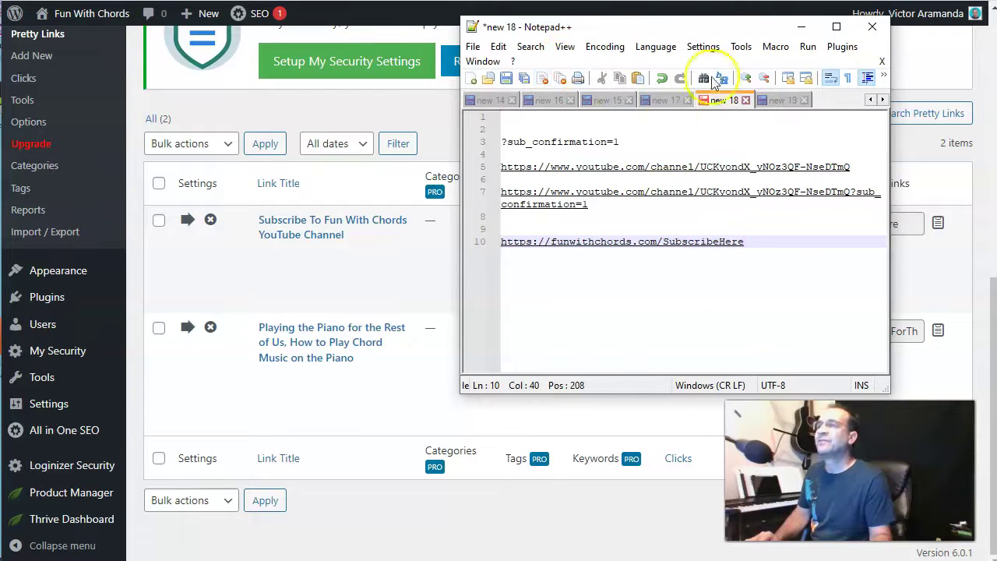
drag(709, 30, 767, 59)
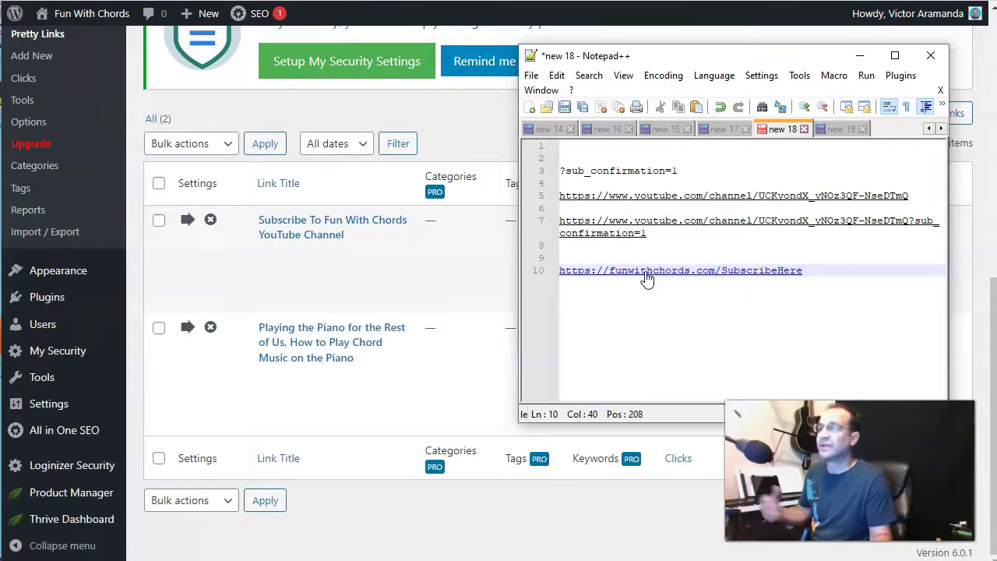
click(623, 279)
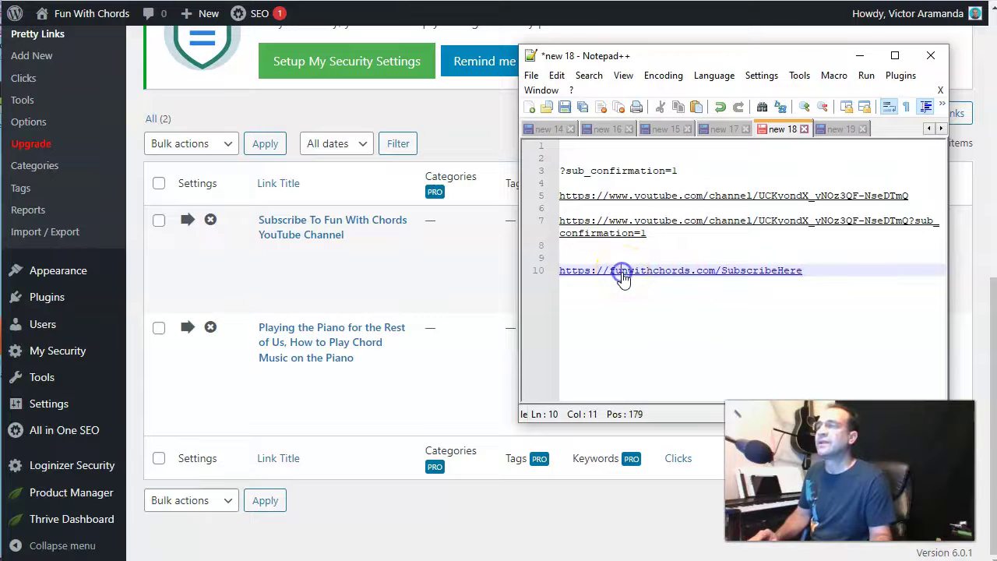
double_click(622, 275)
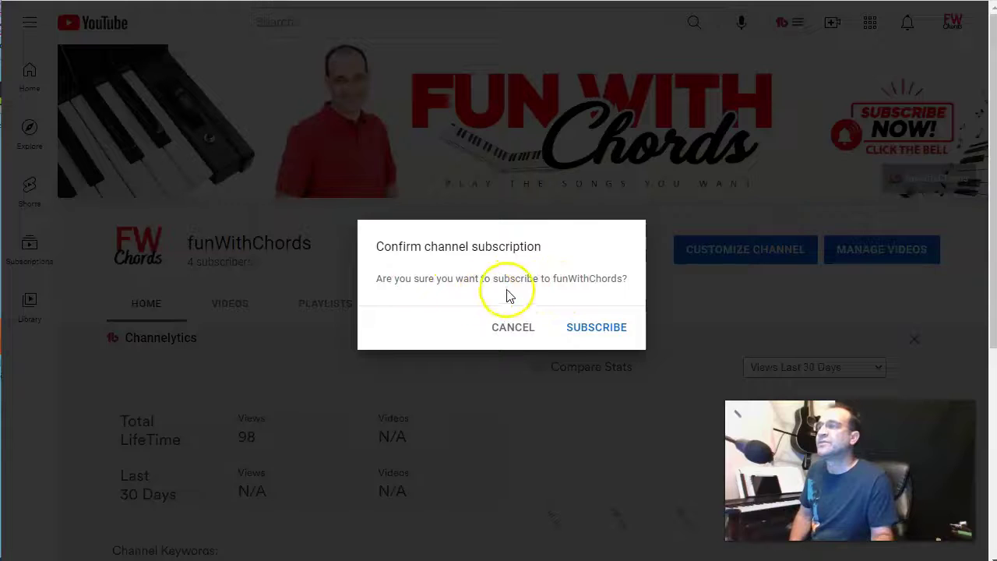
click(595, 328)
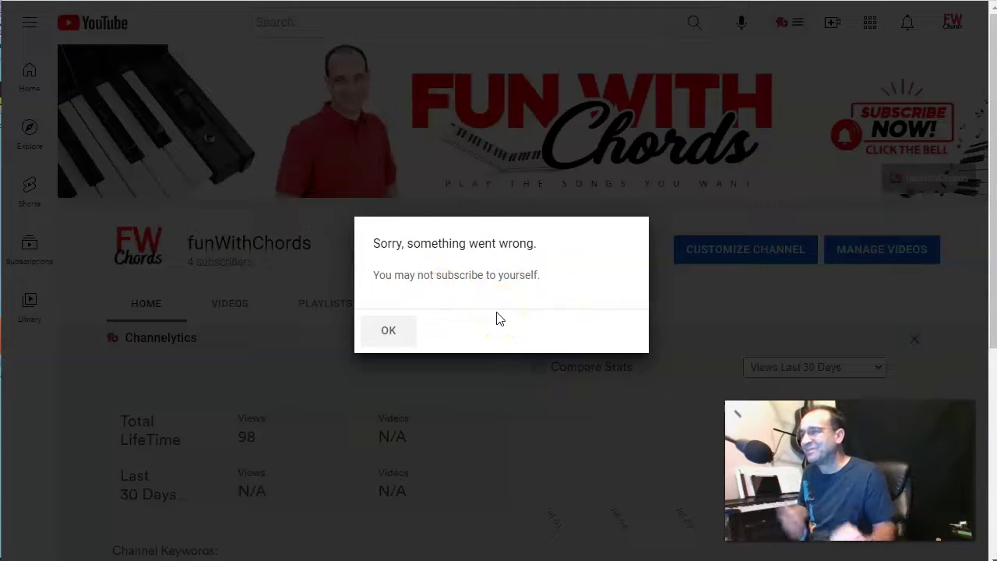
click(392, 335)
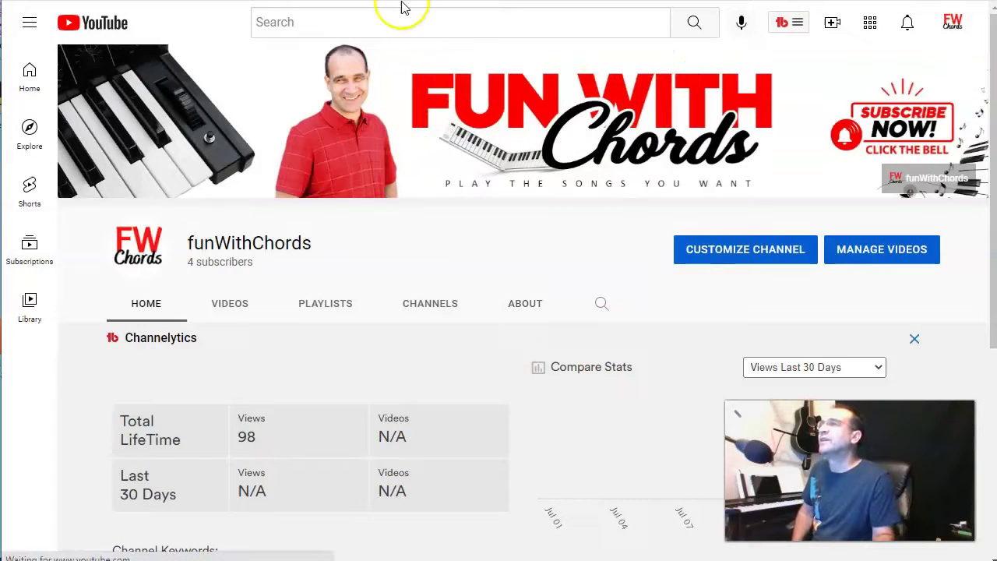
- Leave the browser's full-screen view and return to the Pretty Links list in WordPress
key(F11)
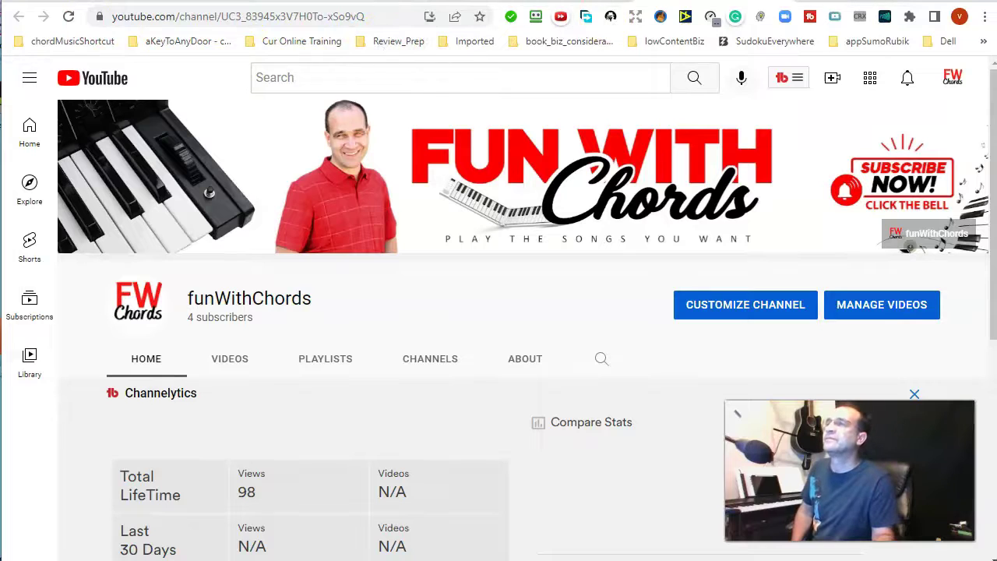
click(576, 2)
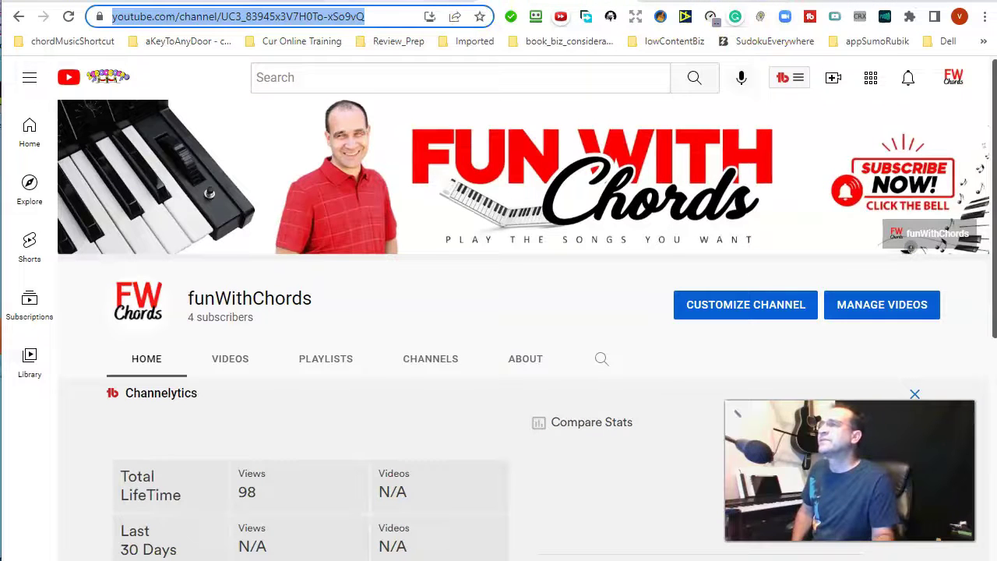
click(408, 2)
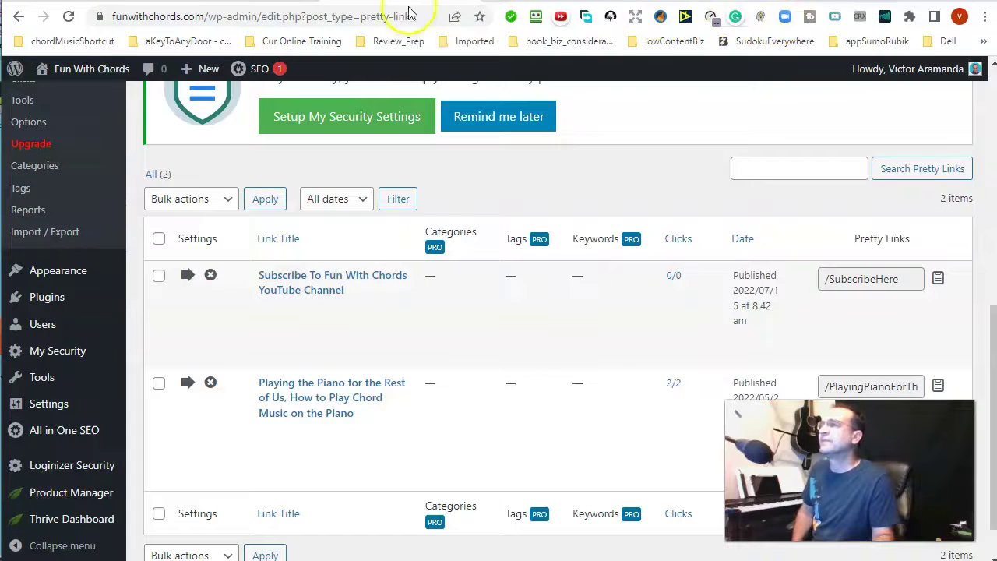
click(530, 376)
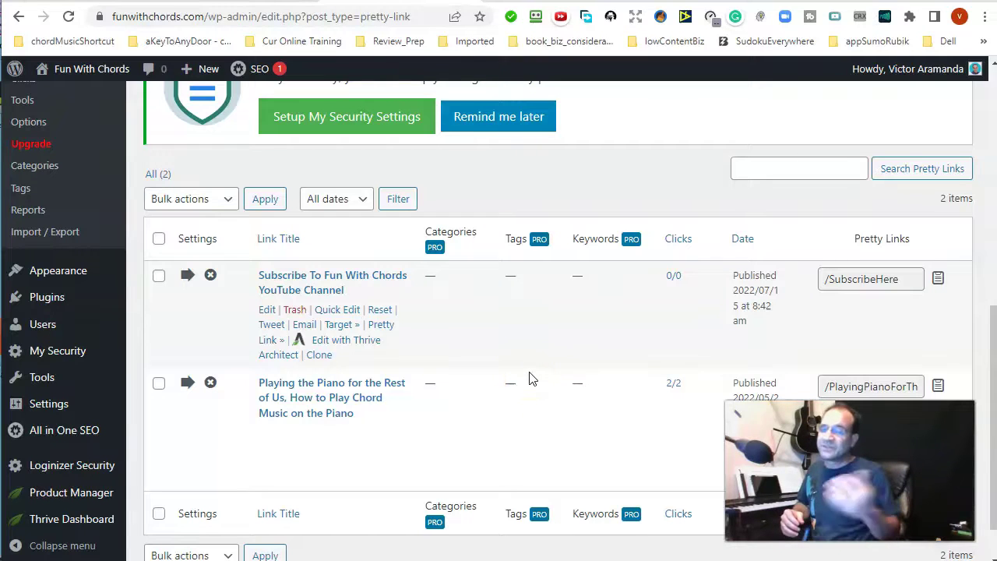